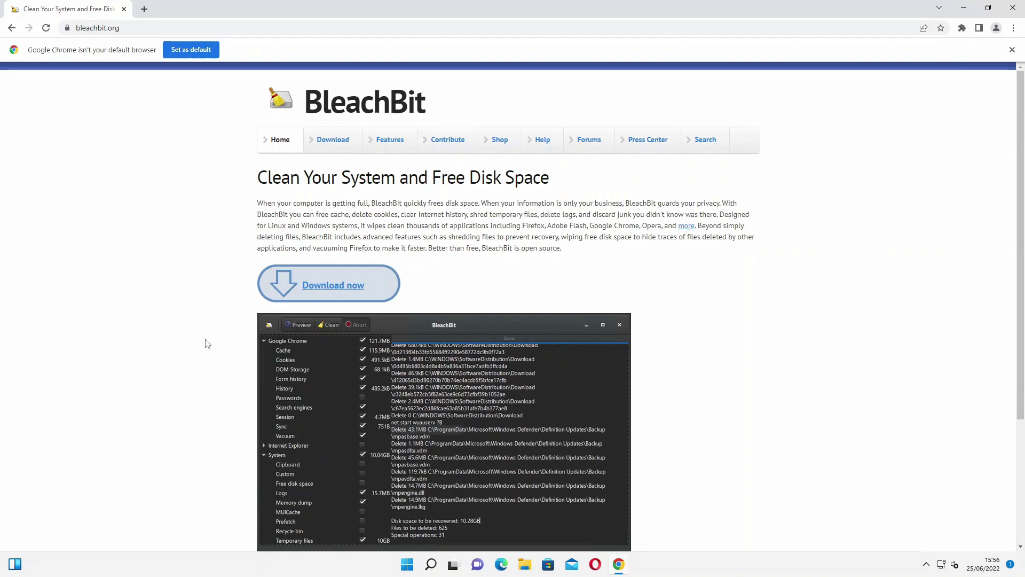
Download BleachBit-4.4.2-portable.zip from the BleachBit Windows download page.
left_click(336, 287)
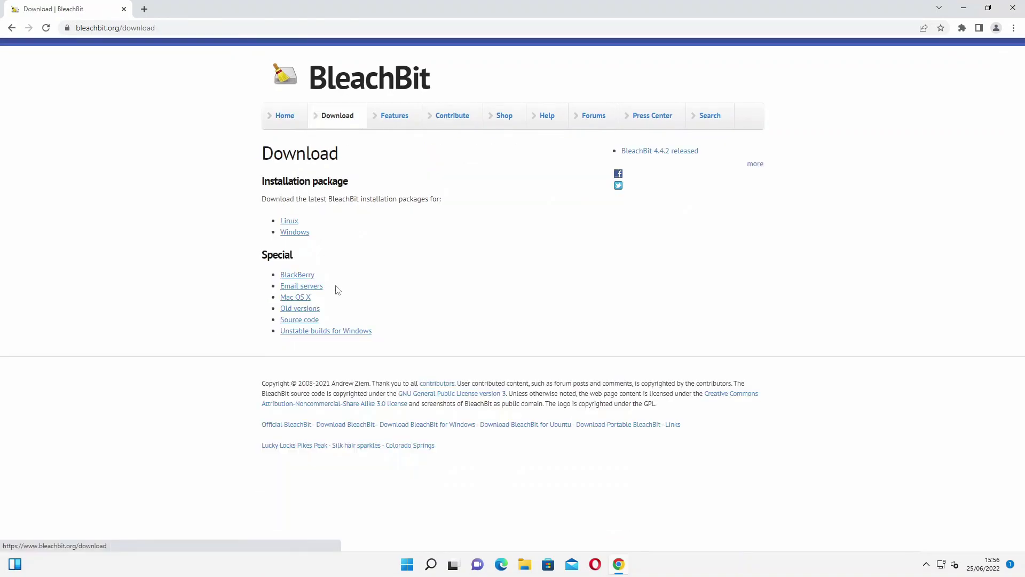
left_click(294, 233)
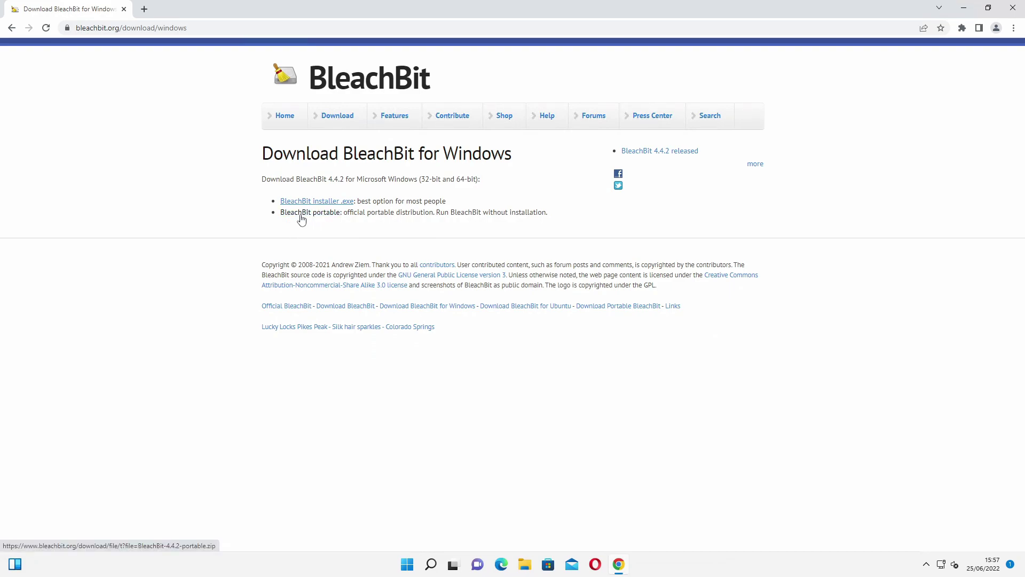
left_click(302, 213)
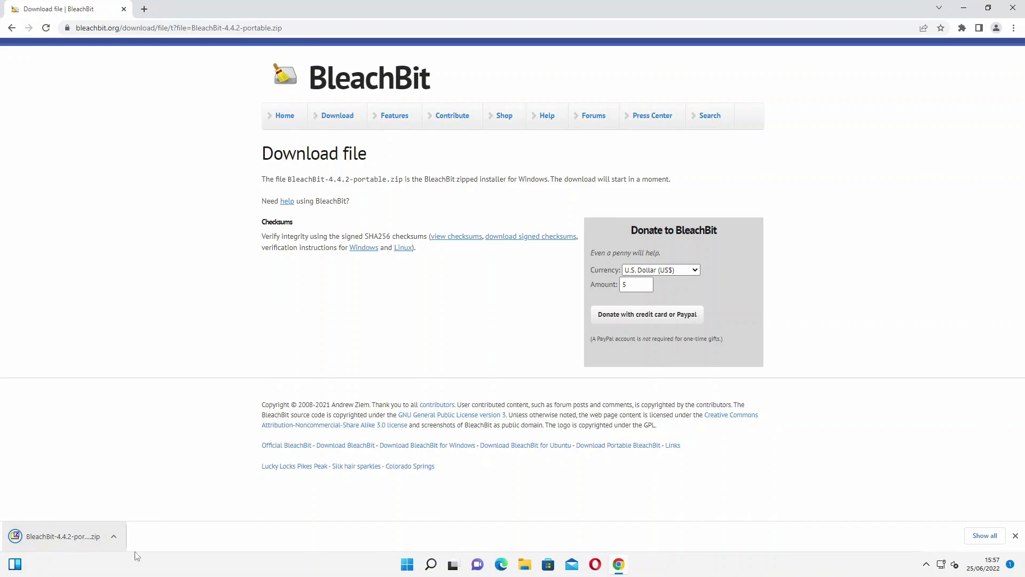
Close Chrome and open the Downloads folder in File Explorer.
left_click(1013, 10)
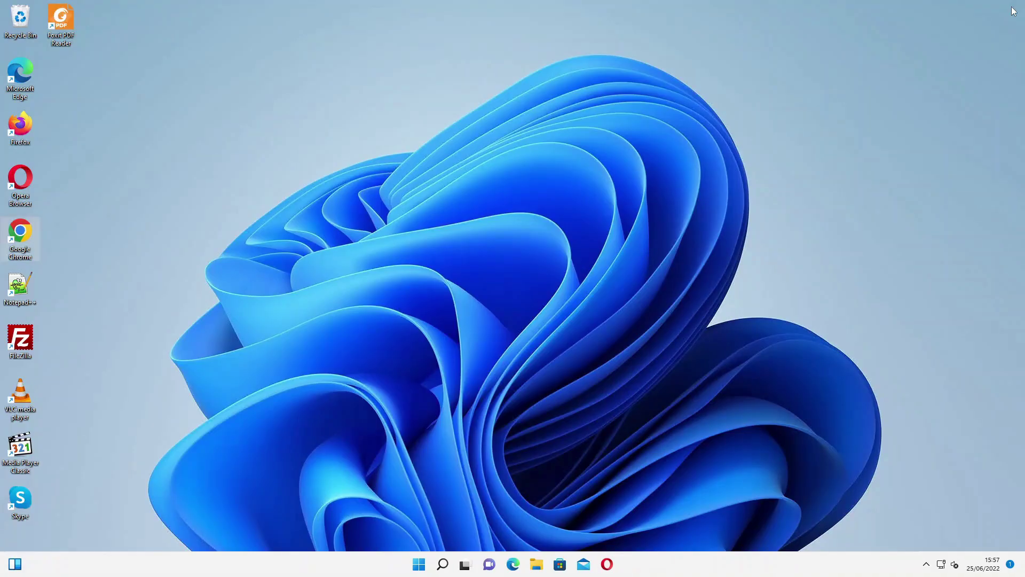
left_click(540, 569)
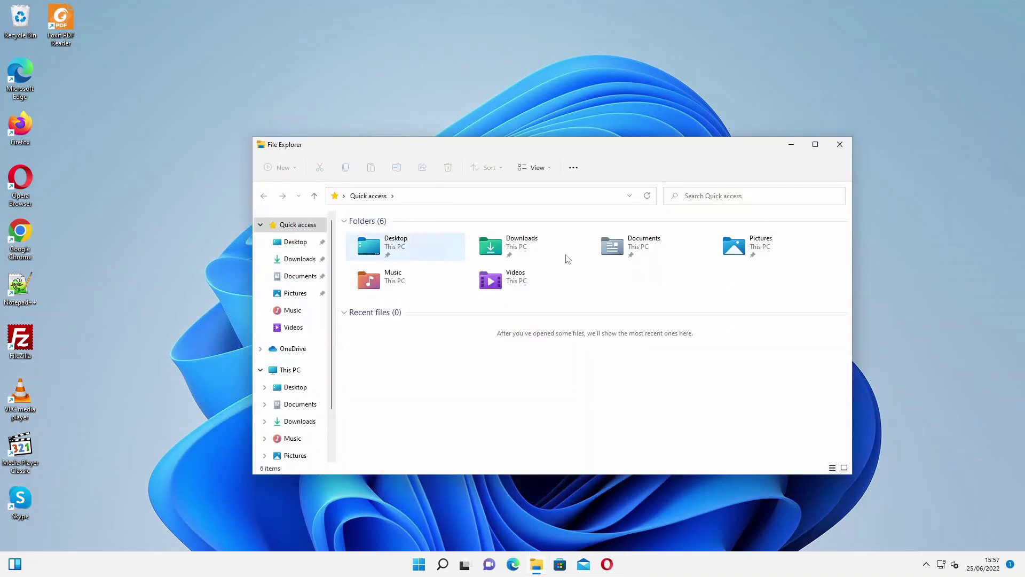
double_click(512, 255)
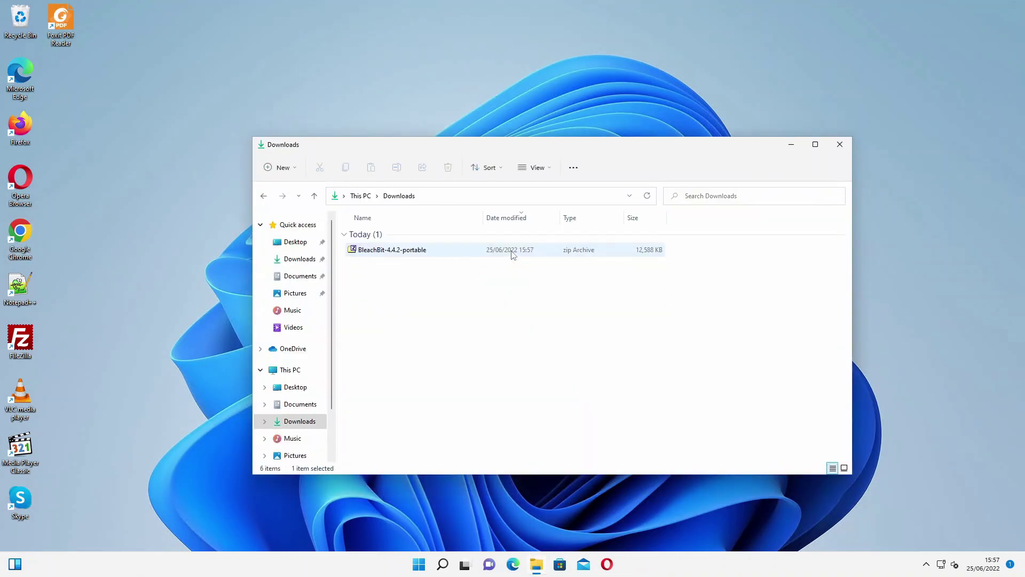
Extract all of BleachBit-4.4.2-portable.zip into its suggested same-named folder.
right_click(361, 253)
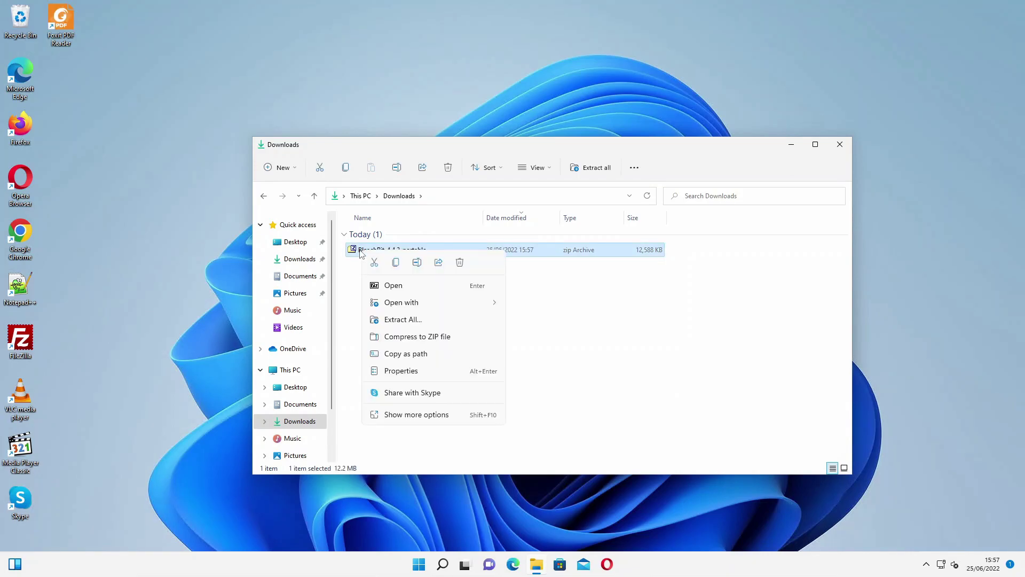
left_click(430, 321)
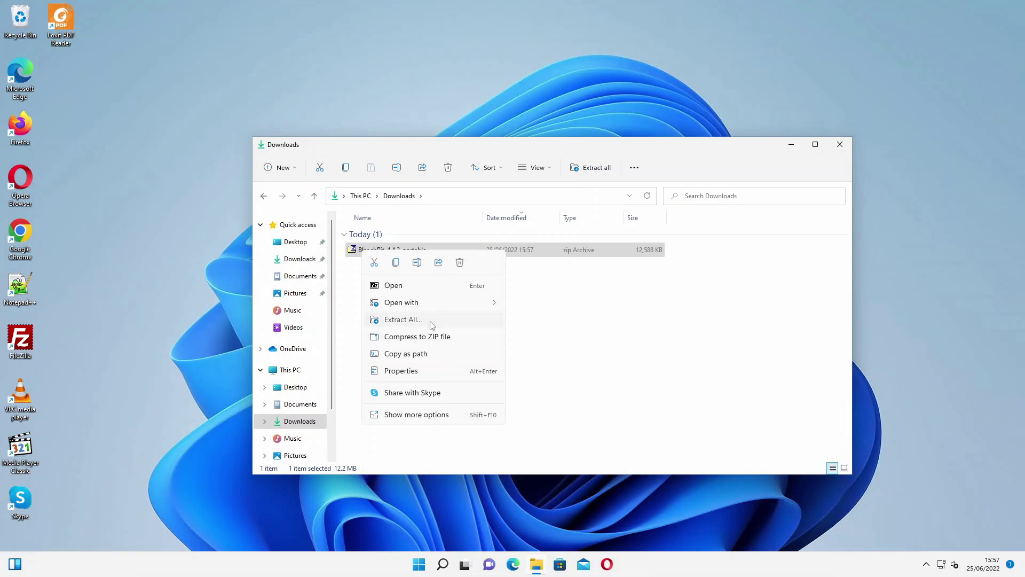
left_click(608, 384)
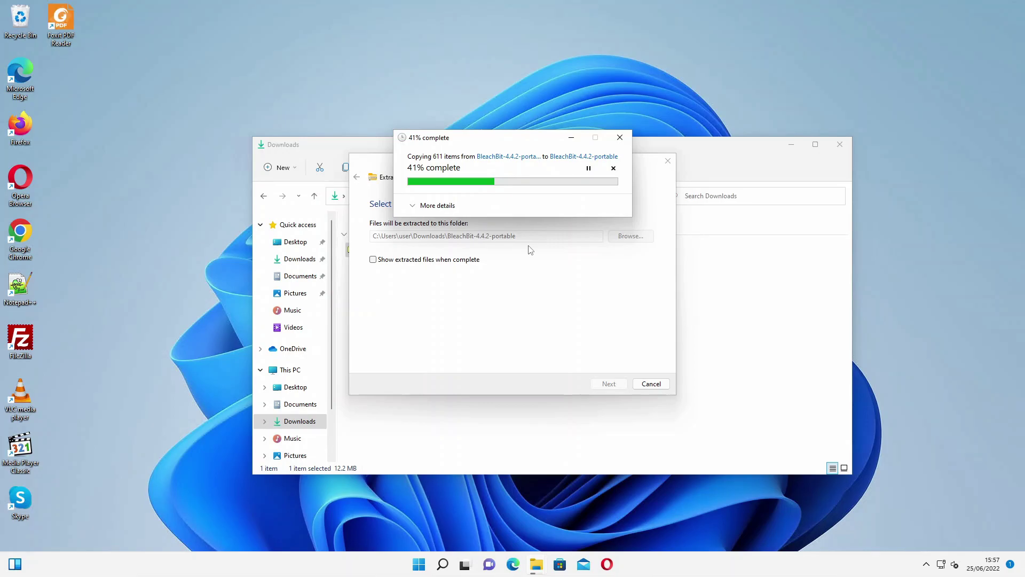
left_click_drag(386, 161, 638, 77)
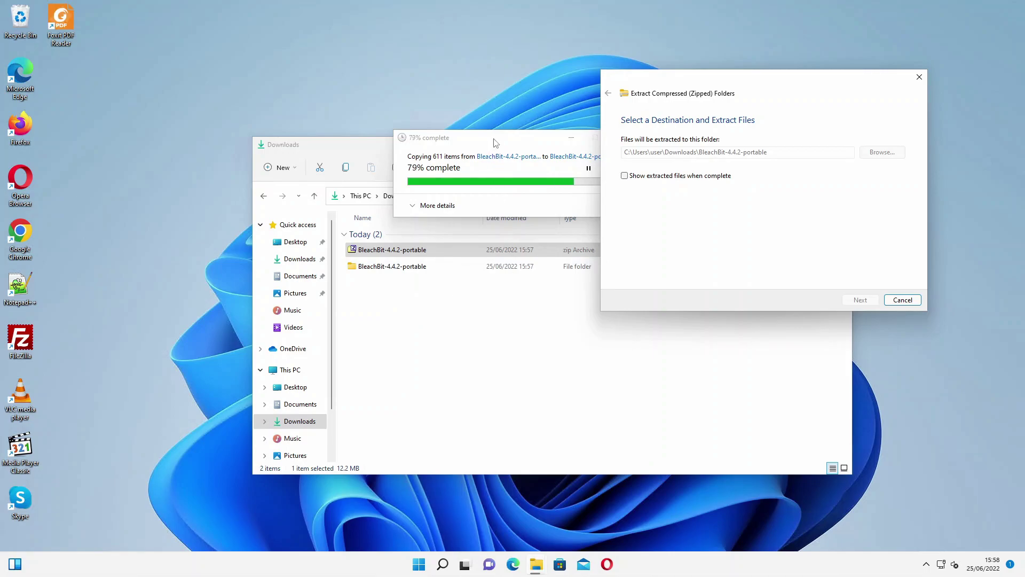
left_click_drag(493, 141, 405, 105)
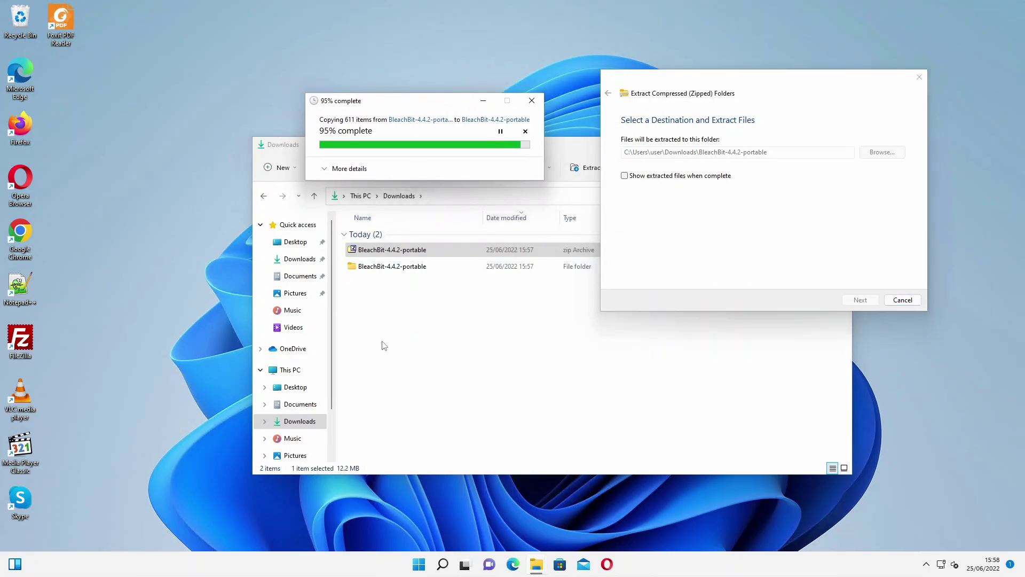
Open BleachBit-4.4.2-portable > BleachBit-Portable and launch bleachbit.exe.
double_click(402, 267)
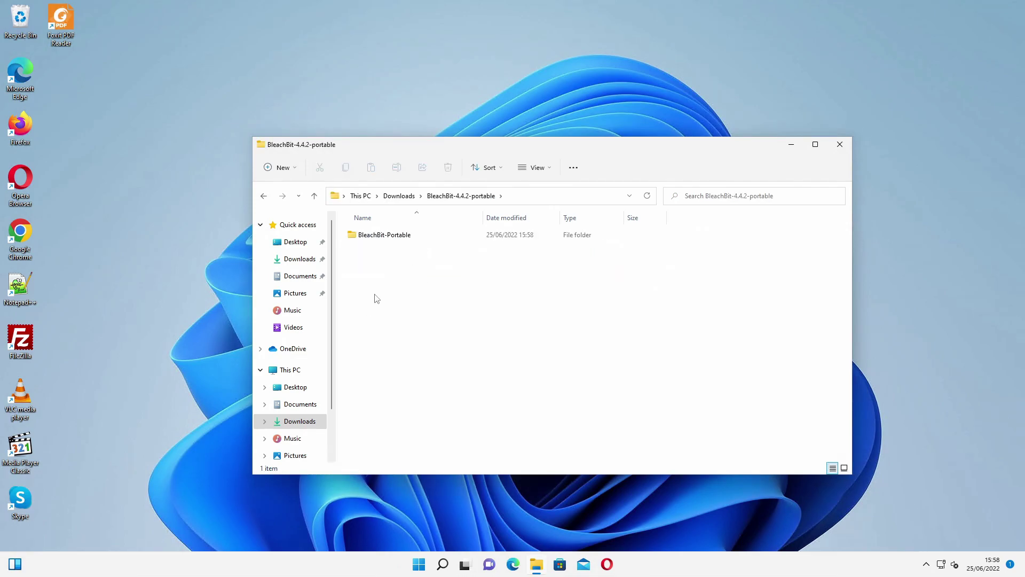
double_click(375, 236)
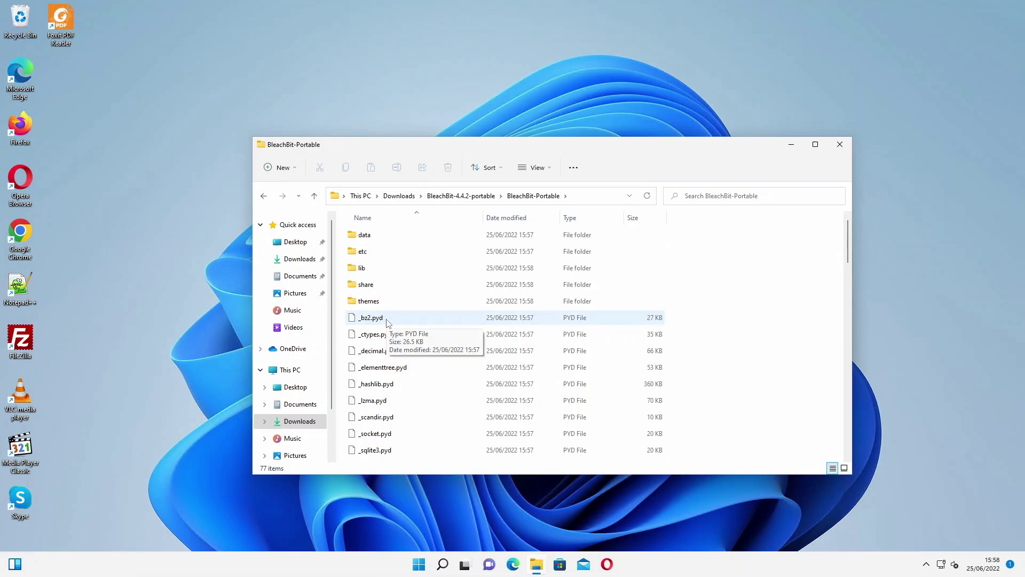
scroll(388, 335, "down", 2)
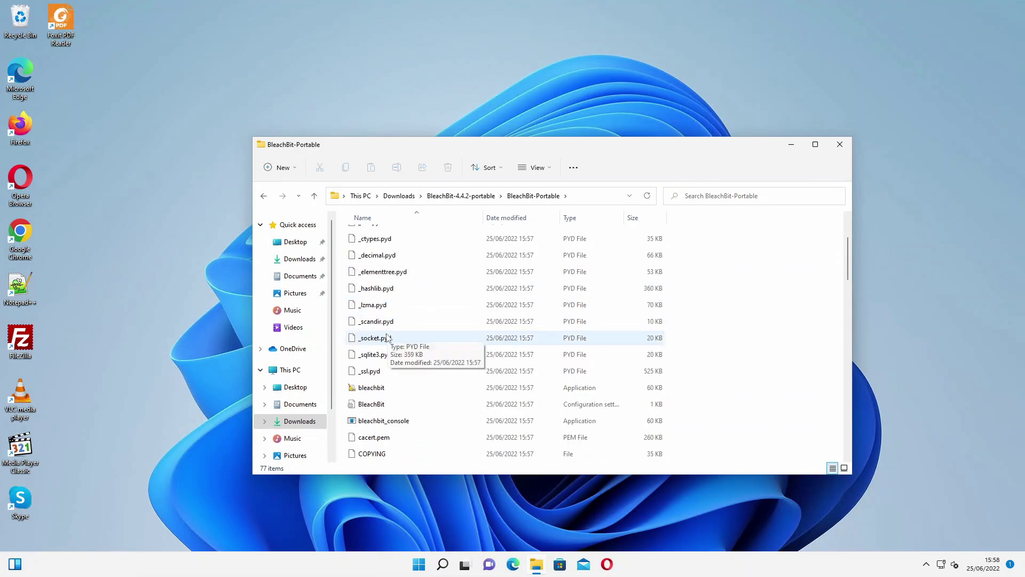
scroll(387, 338, "down", 1)
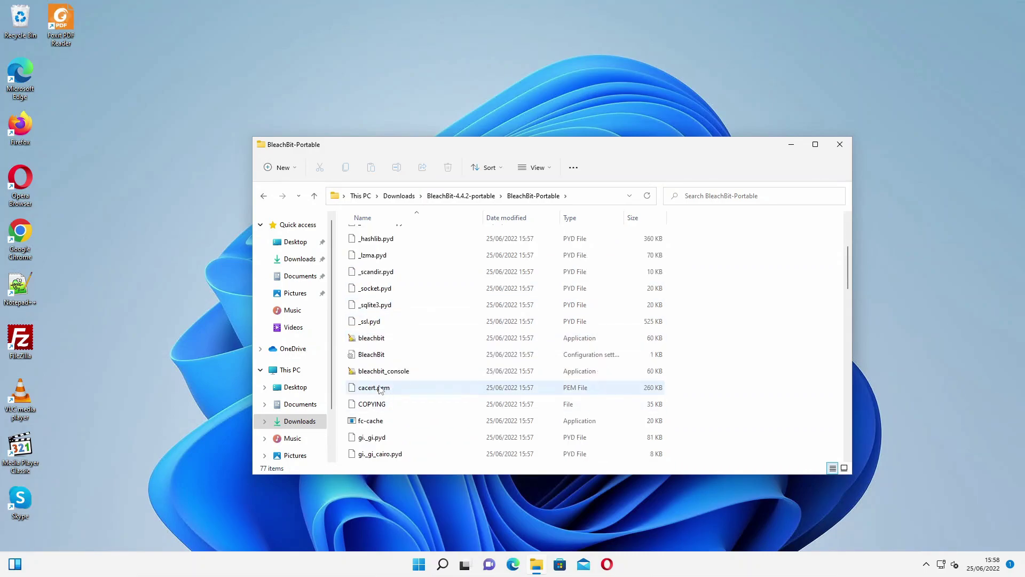
left_click(373, 339)
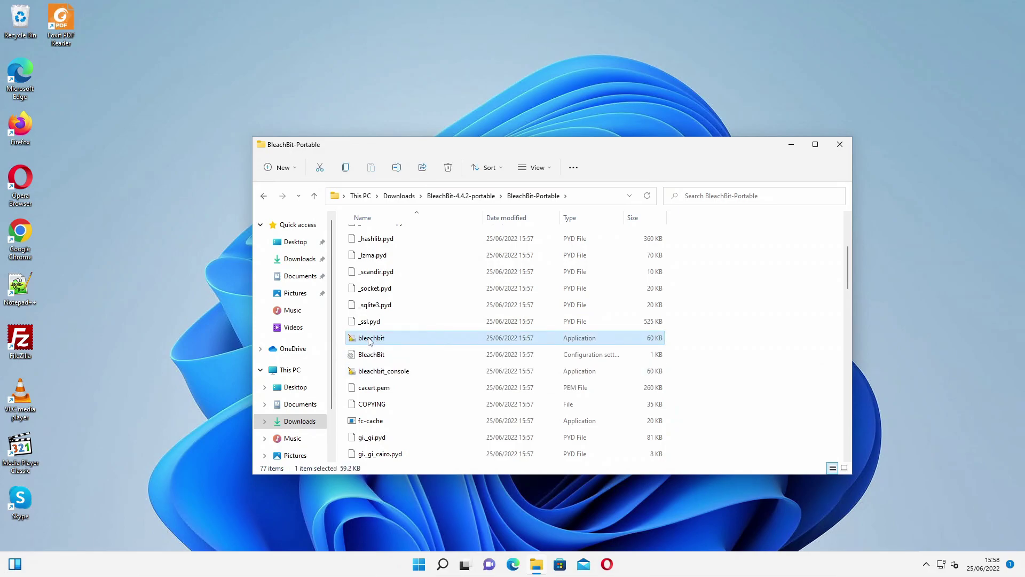
double_click(369, 339)
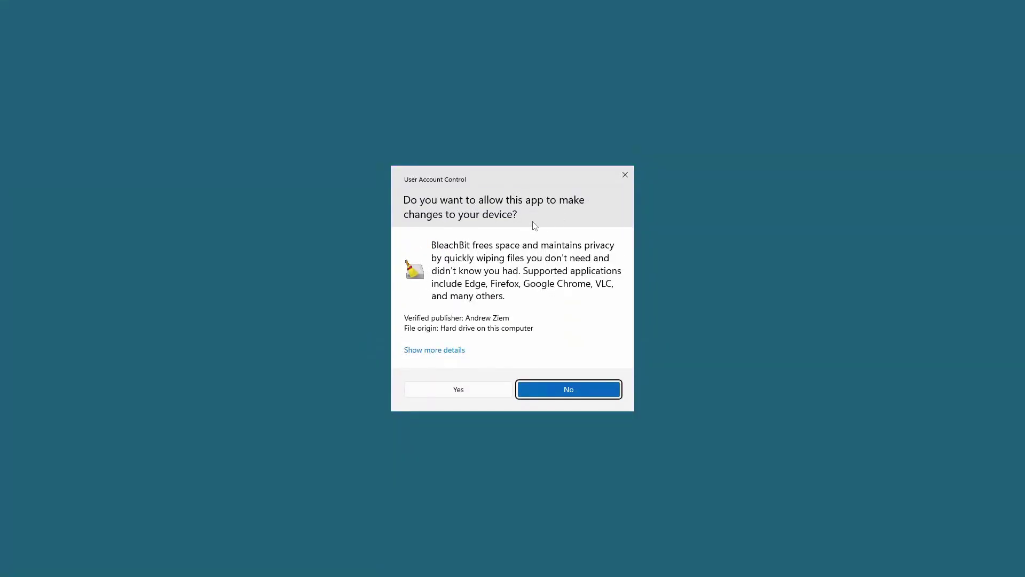
Grant BleachBit administrator rights, close File Explorer, and scroll through the cleaner list.
left_click(462, 392)
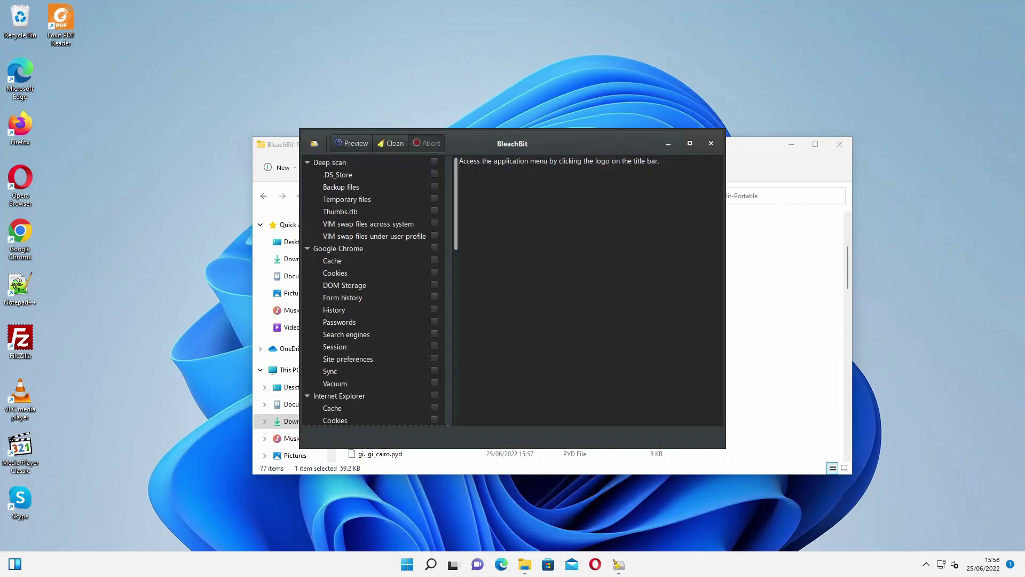
left_click(839, 147)
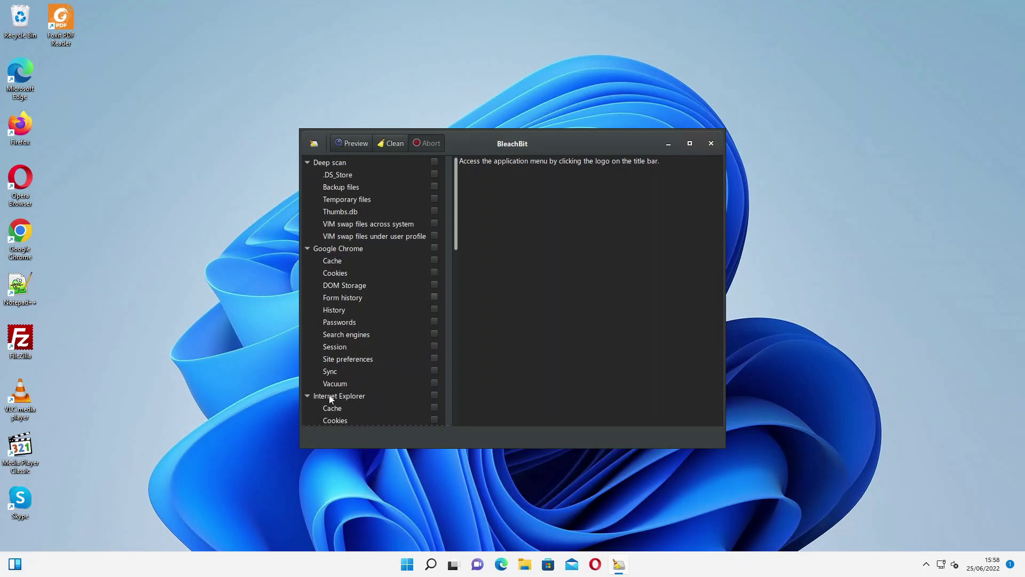
left_click_drag(454, 240, 453, 370)
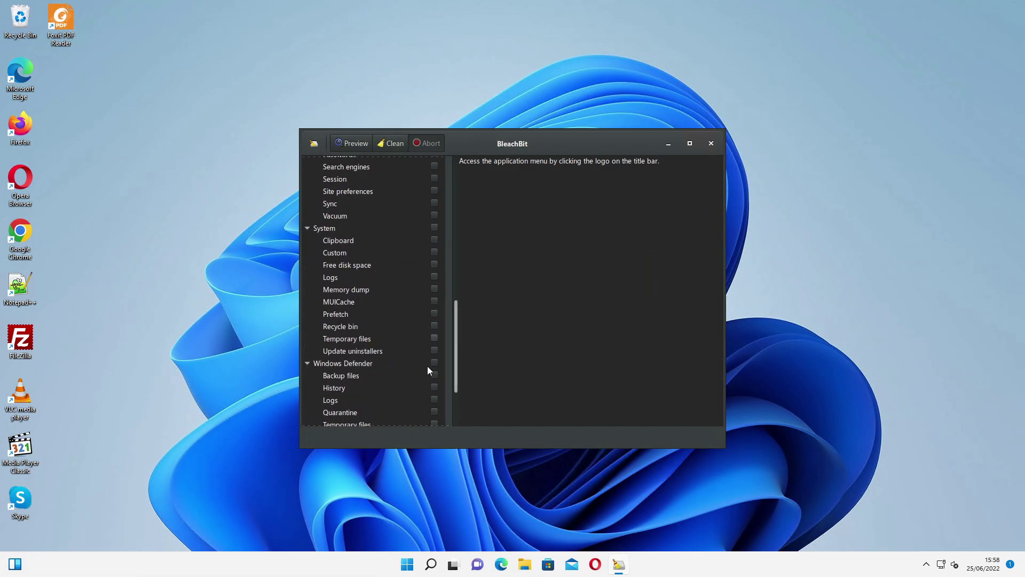
left_click_drag(457, 340, 448, 197)
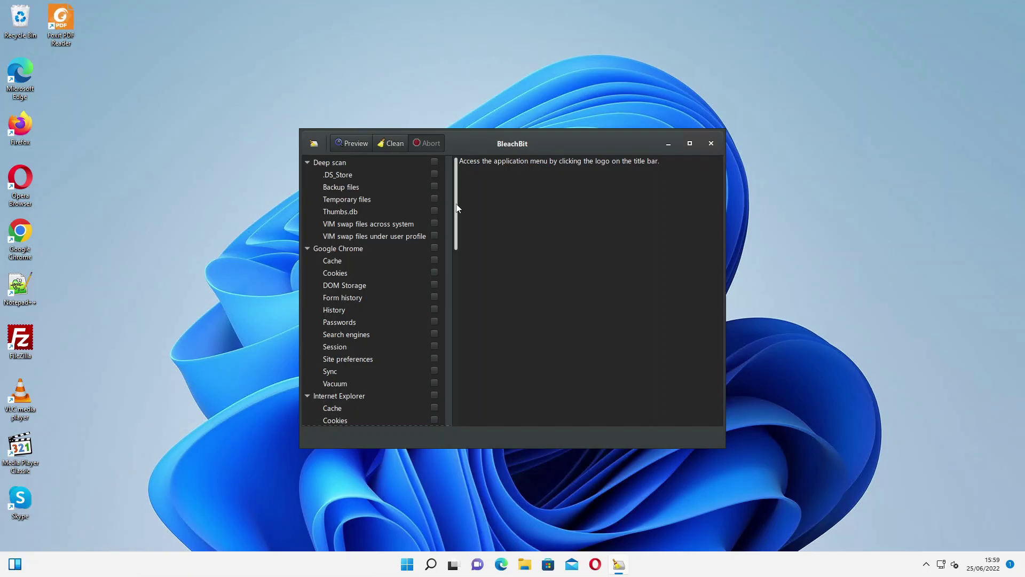
mouse_move(457, 208)
left_mouse_down()
mouse_move(456, 223)
mouse_move(456, 188)
left_mouse_up()
Review and close BleachBit's Preferences, quit BleachBit, and reopen File Explorer.
left_click(314, 145)
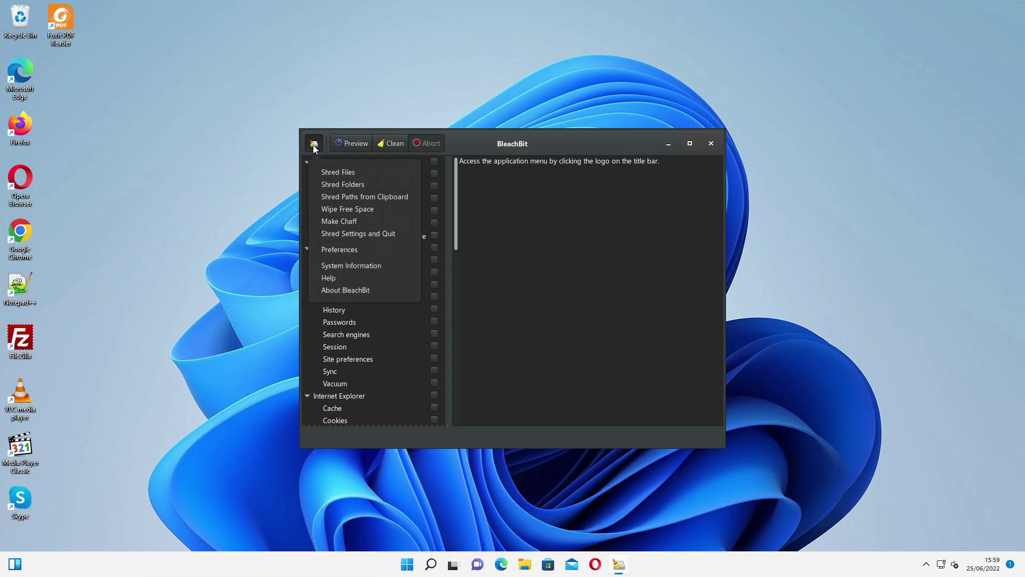
left_click(345, 250)
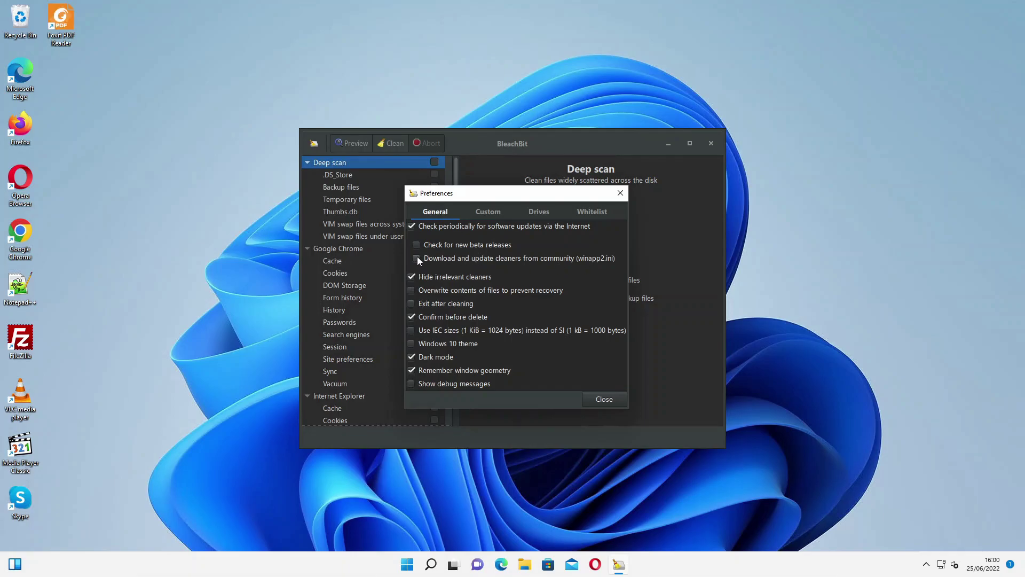
left_click(594, 399)
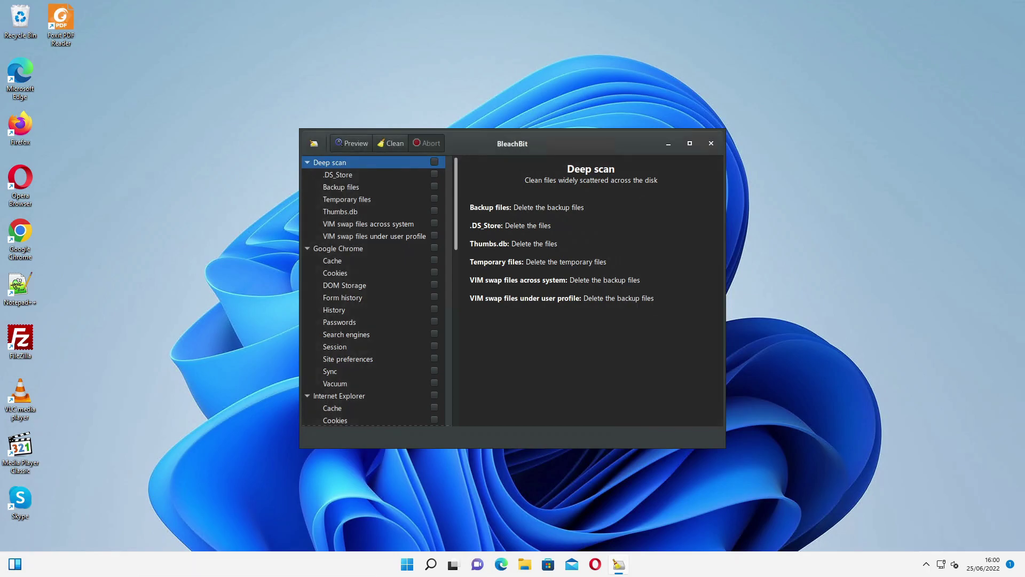
left_click(711, 143)
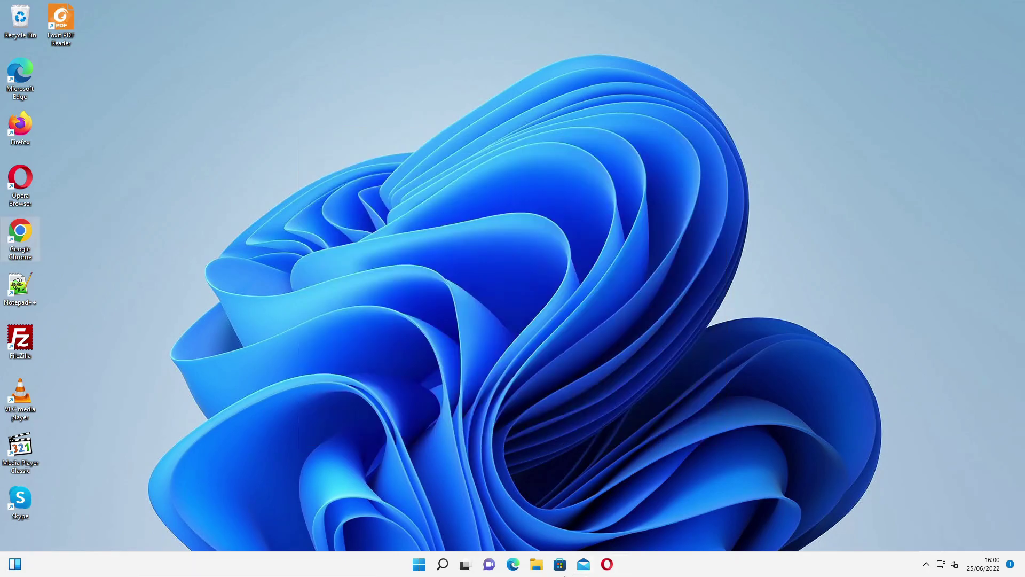
left_click(536, 565)
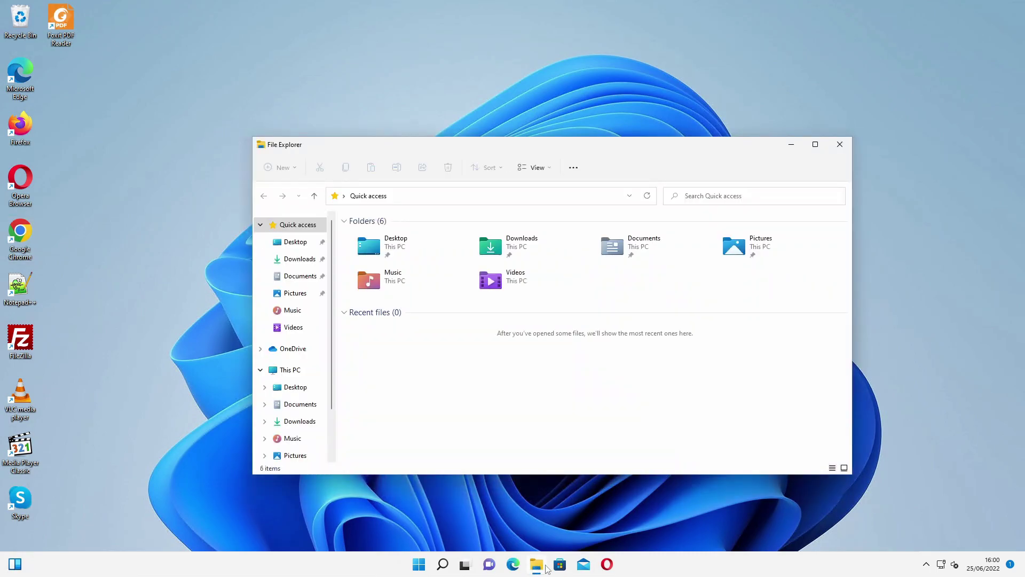
Run bleachbit.exe from Downloads > BleachBit-4.4.2-portable > BleachBit-Portable with administrator permission.
double_click(521, 251)
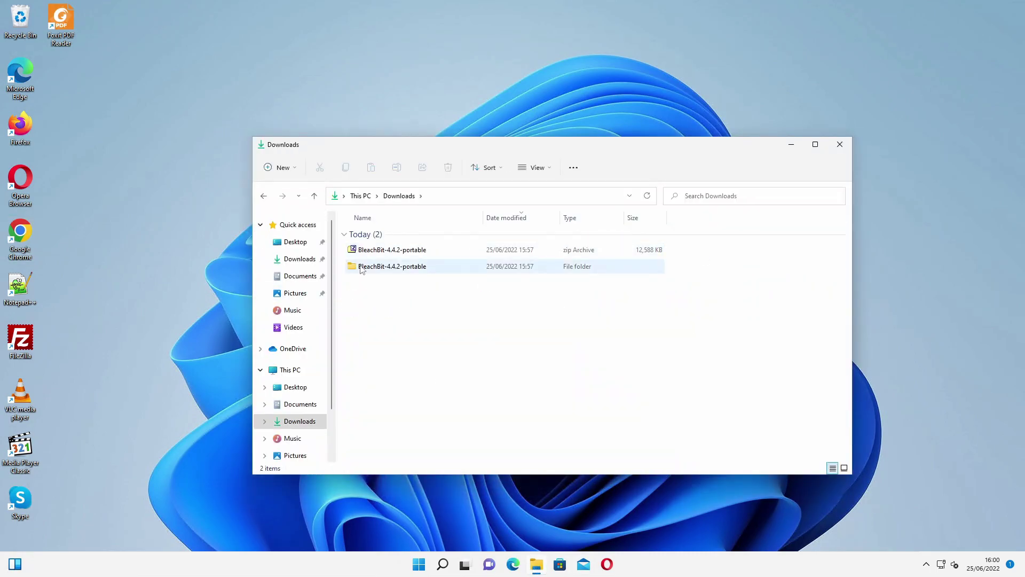
double_click(361, 268)
double_click(369, 234)
scroll(381, 354, "down", 2)
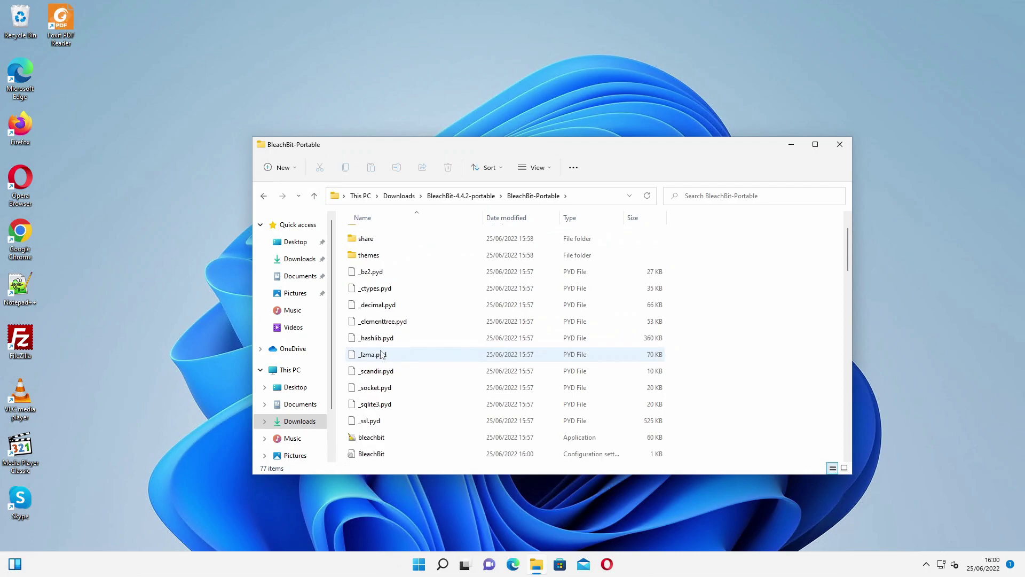
double_click(378, 387)
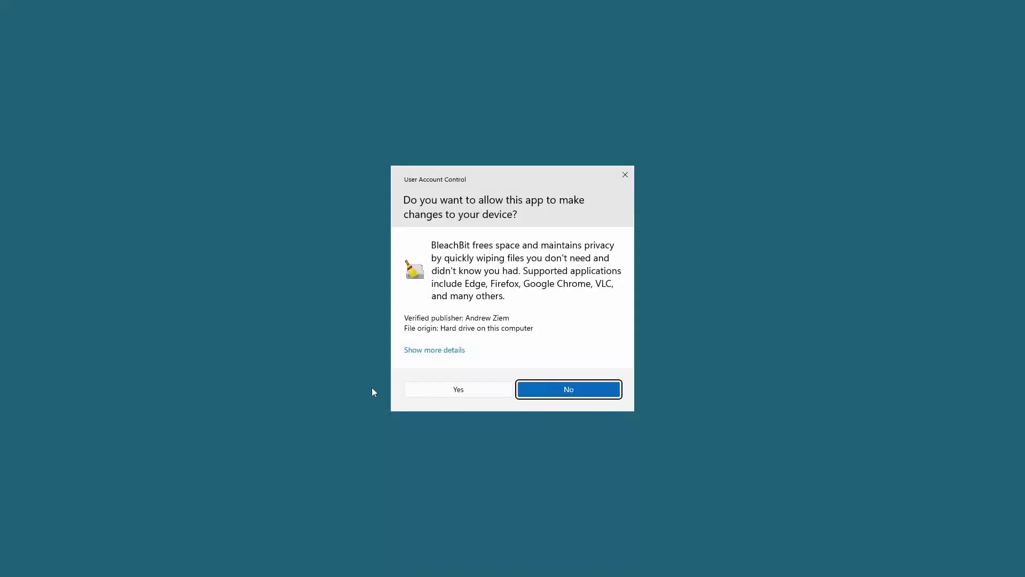
left_click(443, 390)
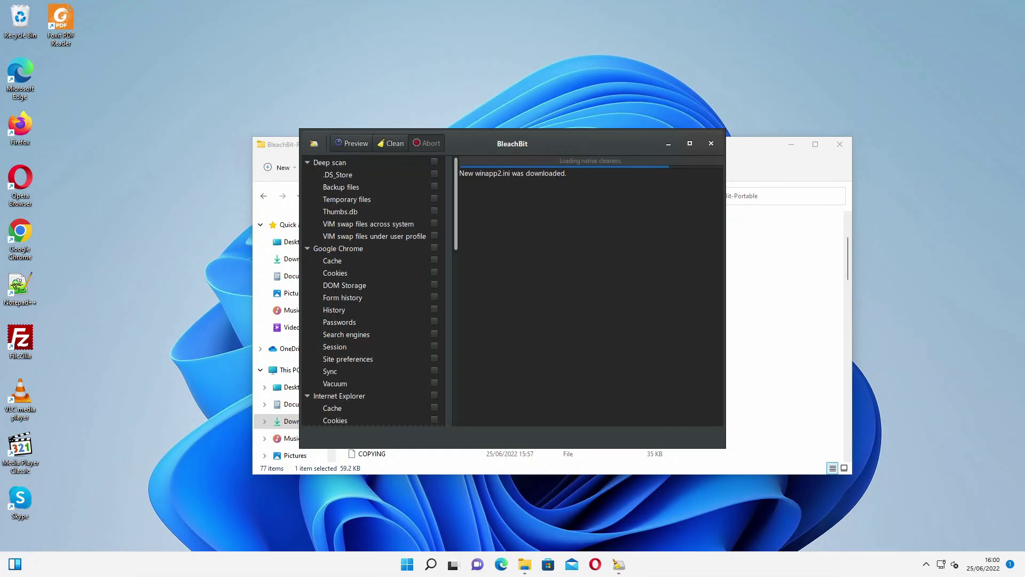
Close the leftover Explorer window, raise BleachBit, and view the imported Applications cleaners.
left_click(841, 146)
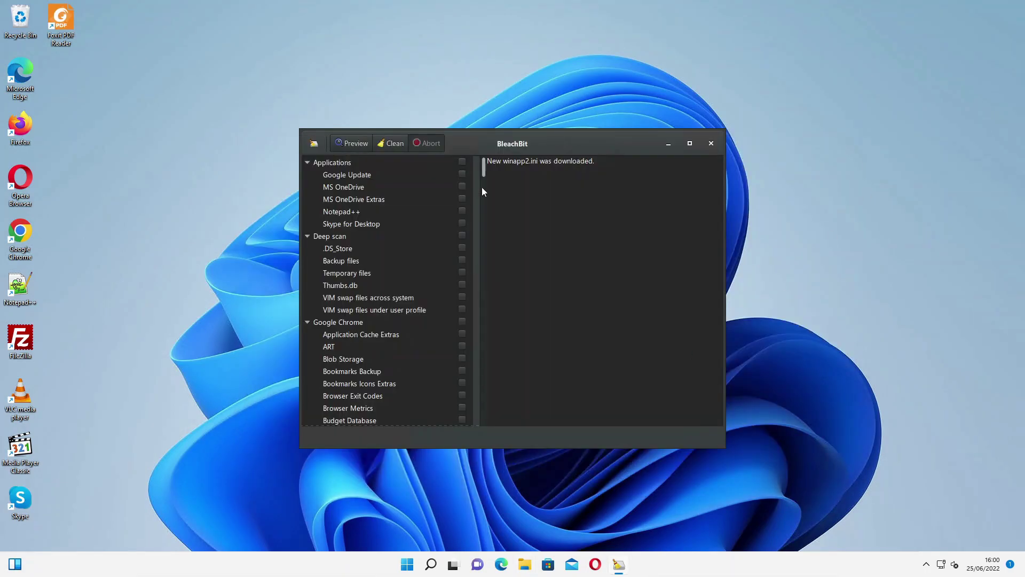
left_click_drag(537, 141, 536, 116)
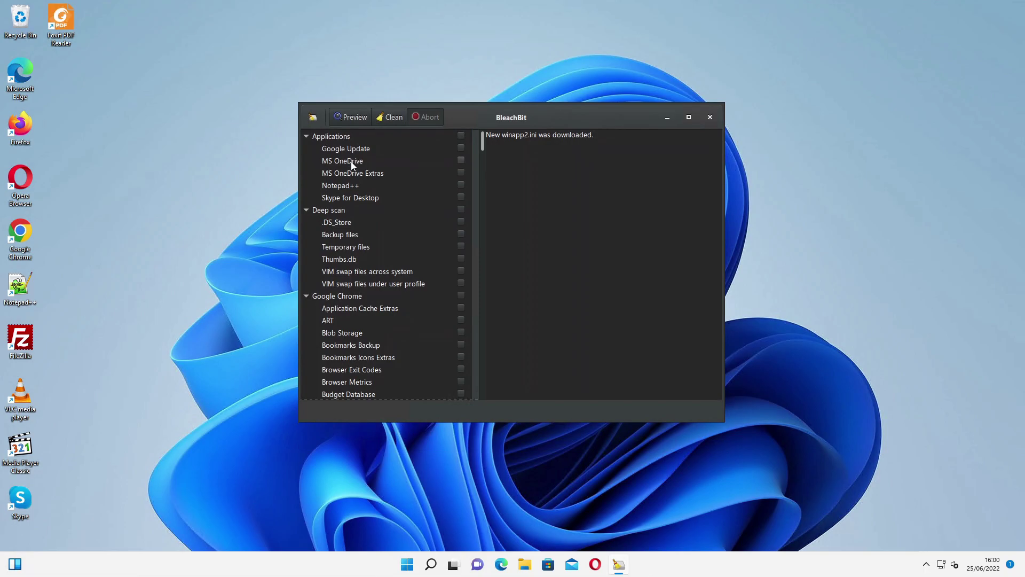
left_click(333, 186)
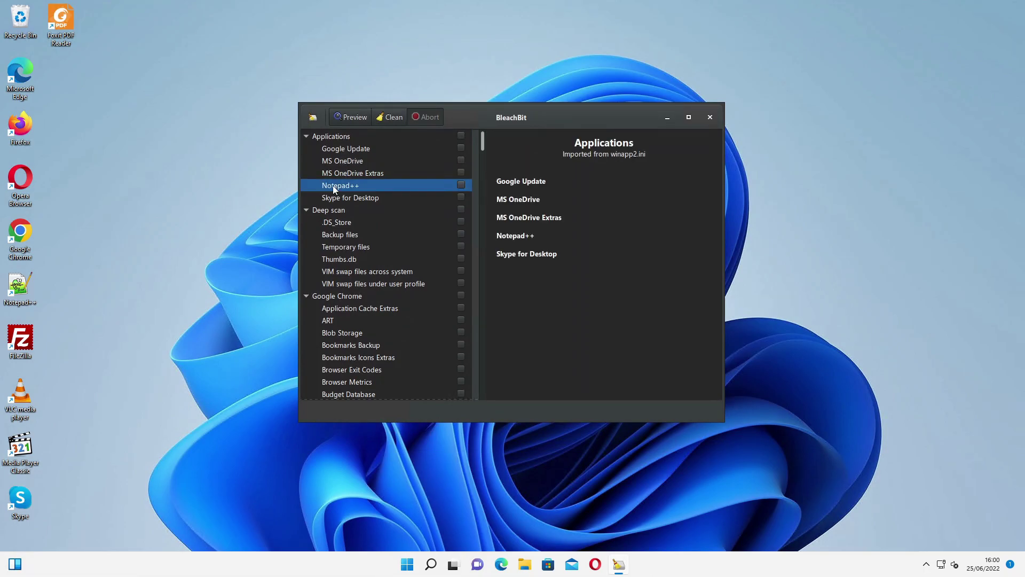
left_click(16, 288)
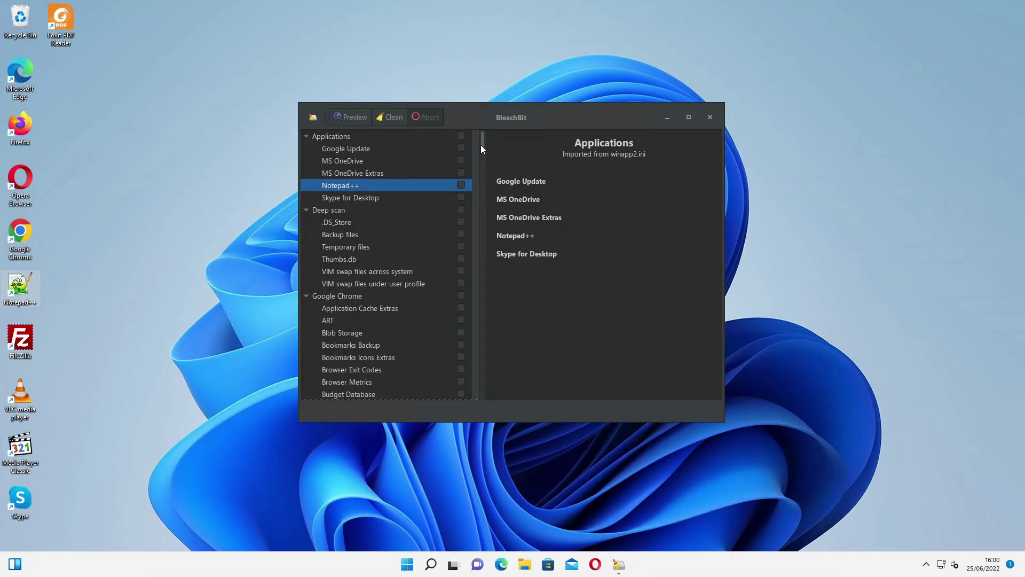
left_click_drag(483, 143, 484, 222)
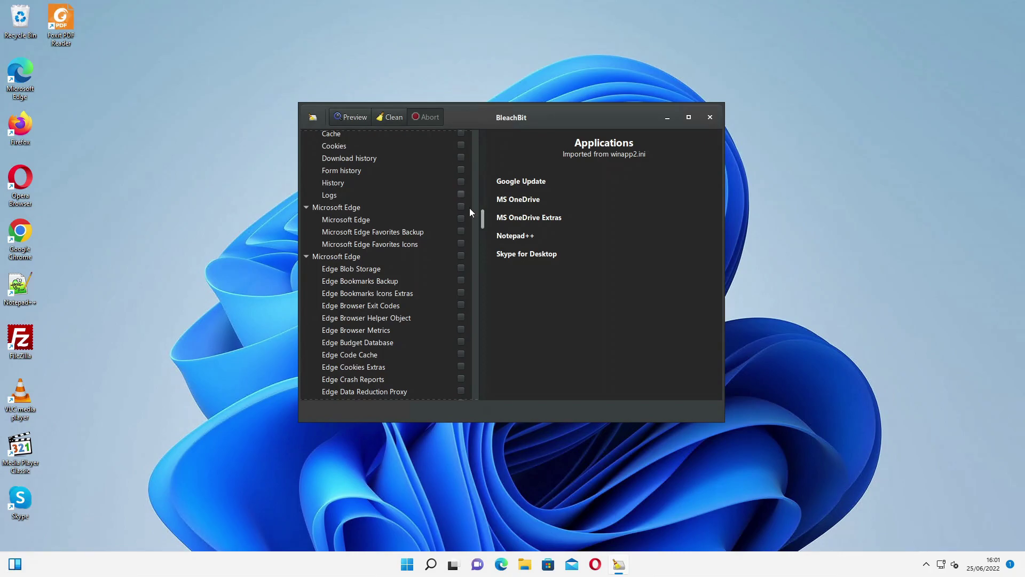
Show Google Chrome's cleaner descriptions, cancel the Passwords option, and leave Chrome unticked.
left_click_drag(484, 219, 483, 194)
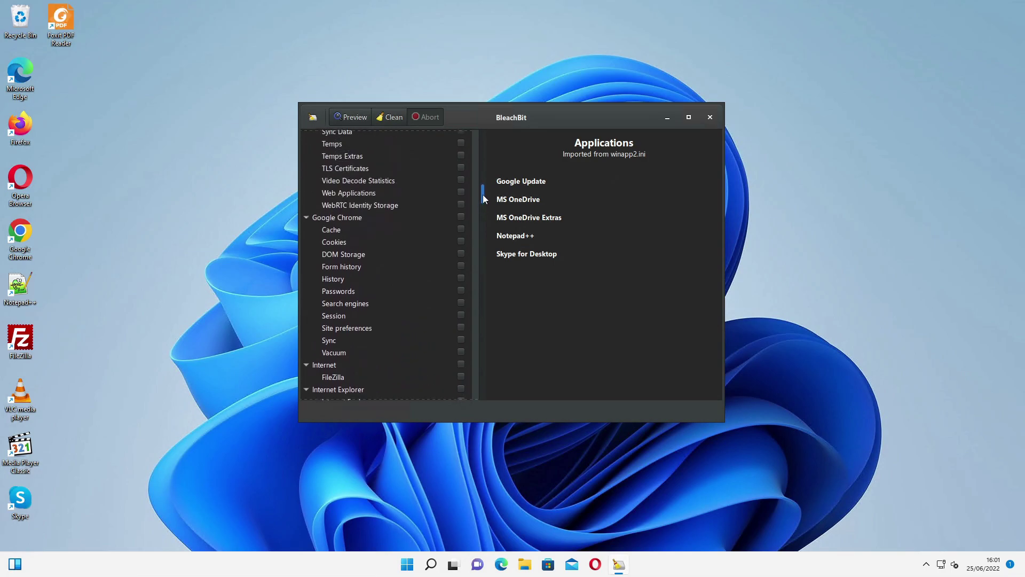
left_click(354, 217)
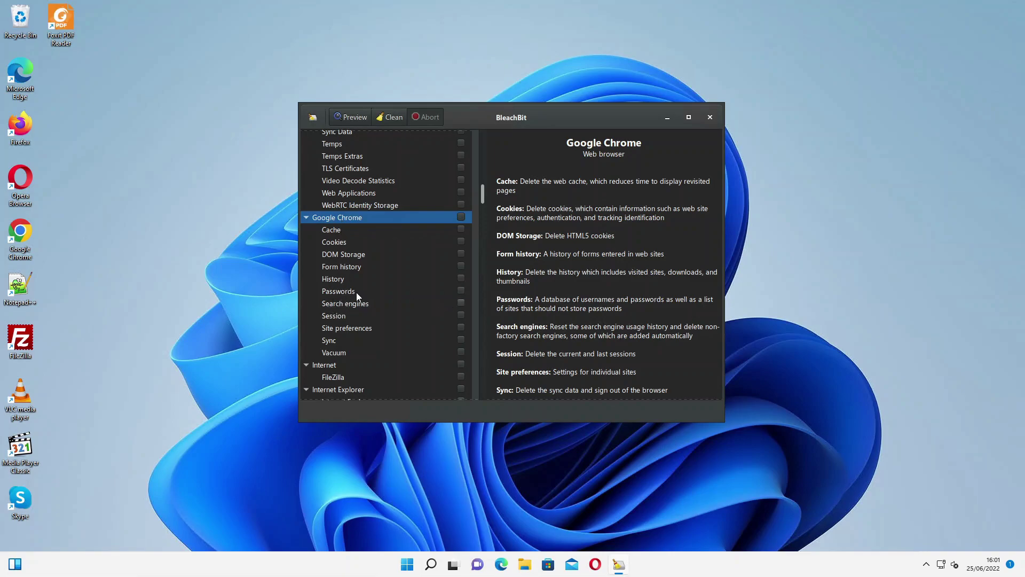
left_click(461, 290)
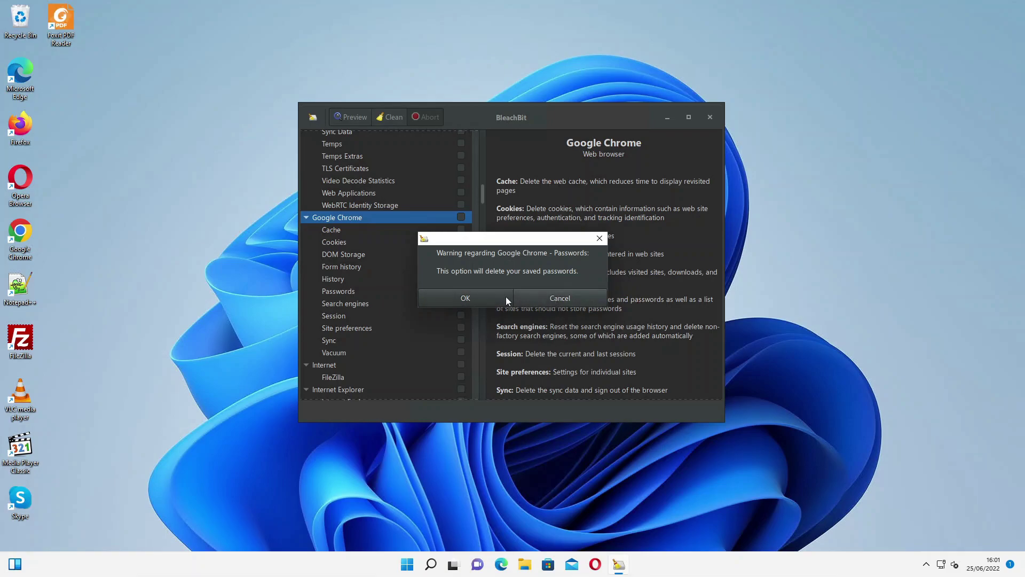
left_click(532, 296)
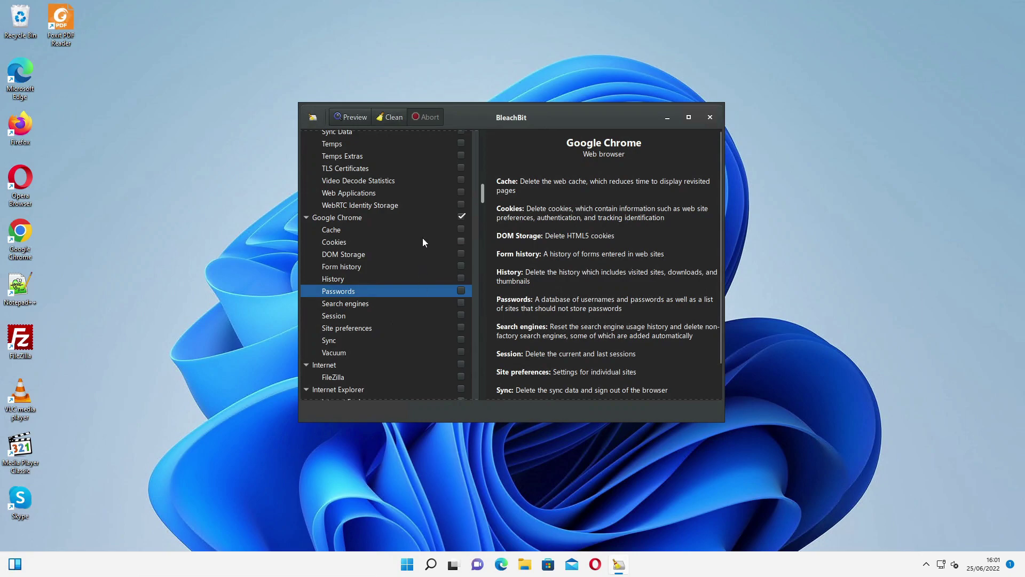
left_click(462, 216)
Tick all Windows Explorer cleaners, accepting the Quick Access, desktop icon and Explorer restart warnings.
left_click_drag(483, 201, 474, 394)
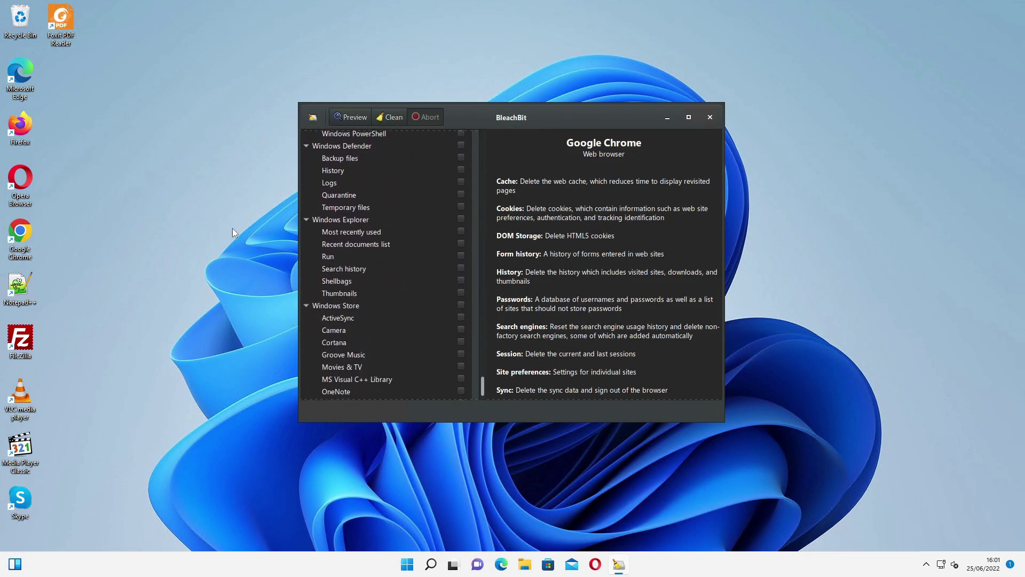
left_click(462, 218)
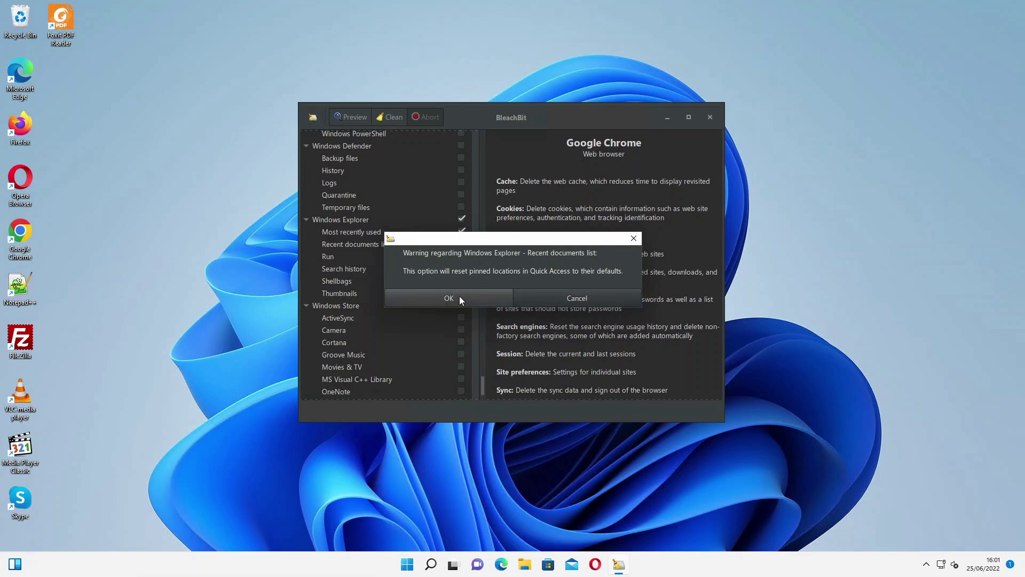
left_click(427, 300)
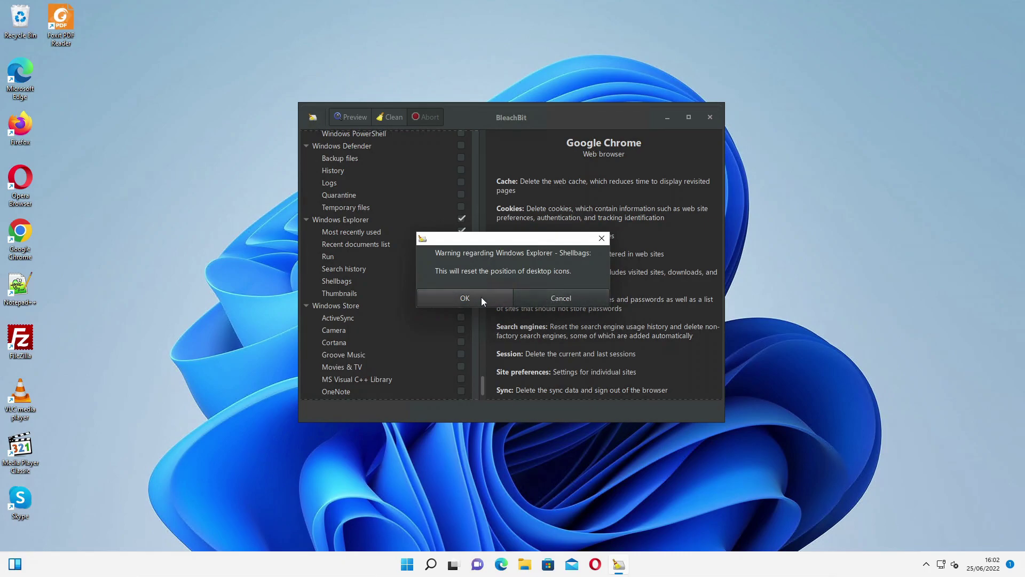
left_click(483, 297)
left_click(482, 298)
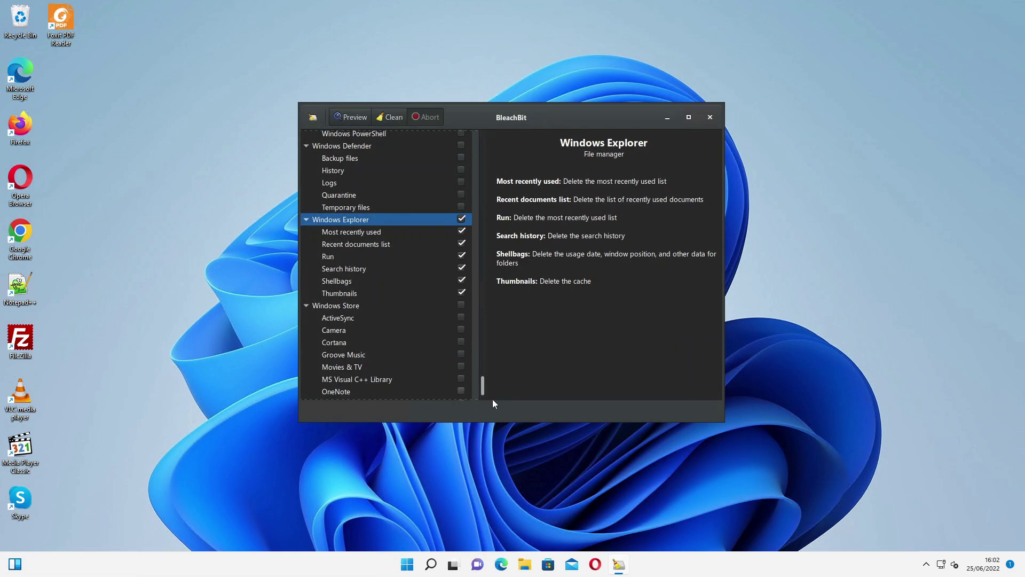
Preview and then clean the selected Windows Explorer items, confirming the permanent deletion.
left_click(341, 117)
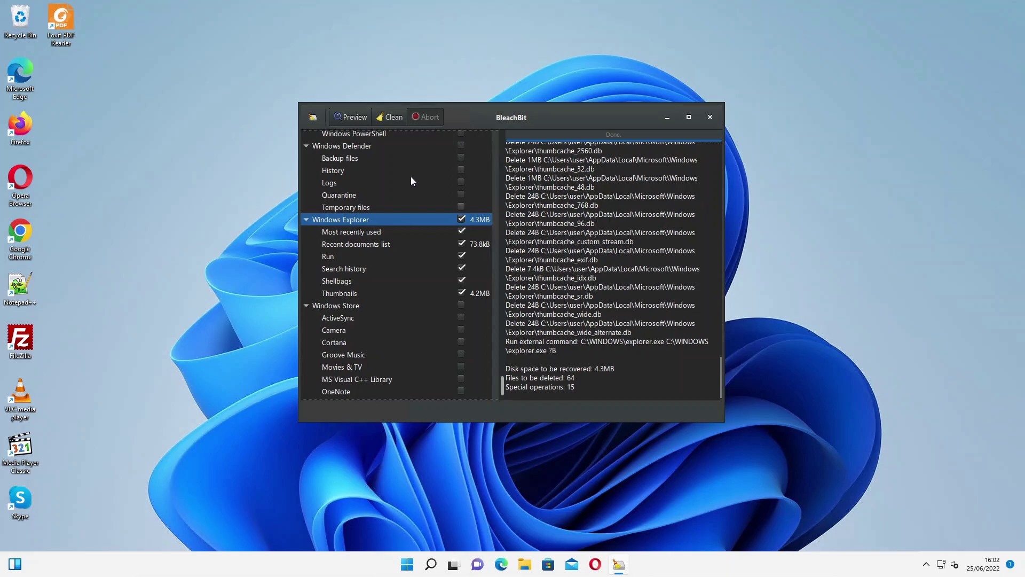
left_click(393, 117)
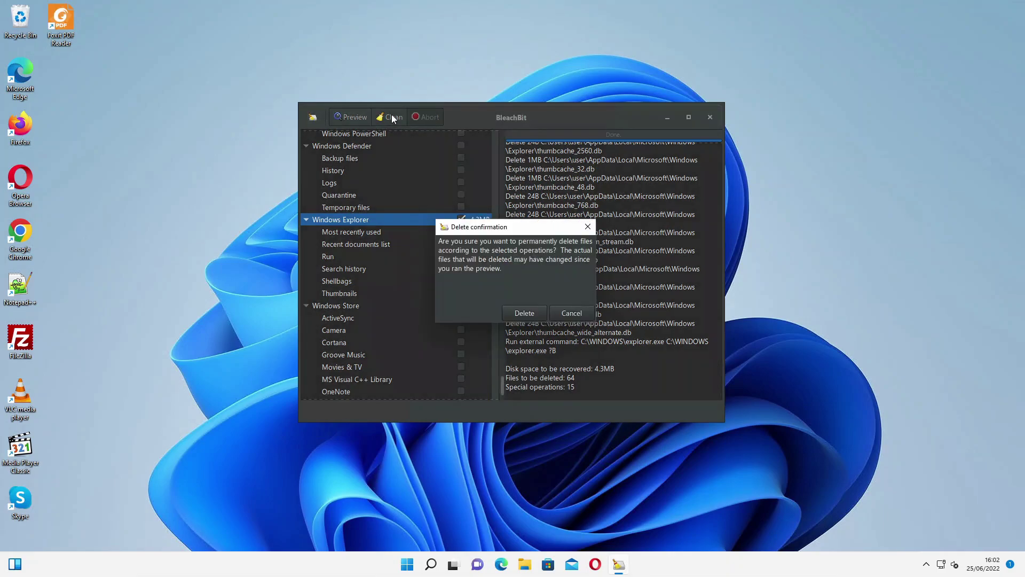
left_click(522, 312)
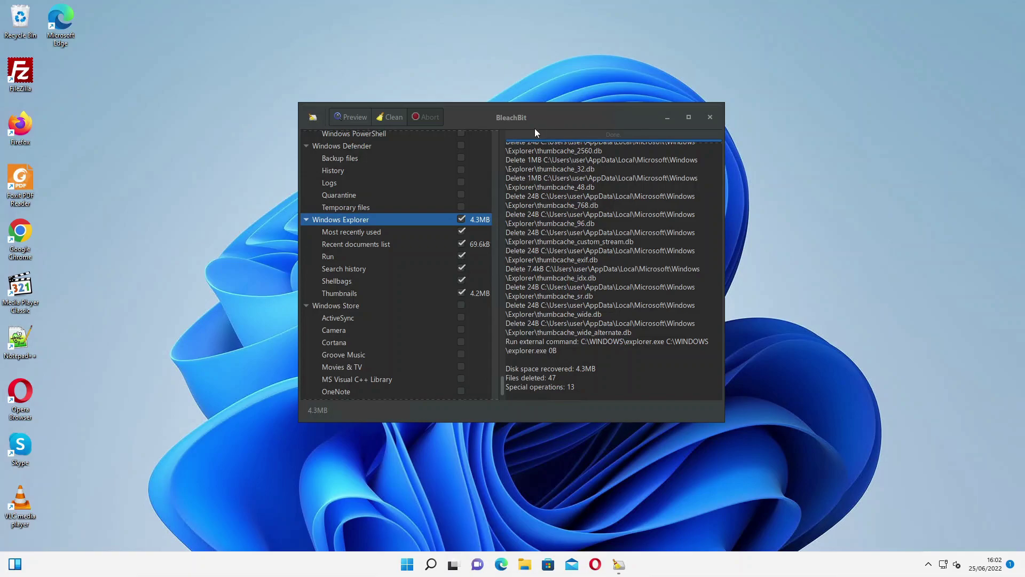
Shred the 12.9MB BleachBit-4.4.2-portable.zip from Downloads and confirm its permanent deletion.
left_click(313, 120)
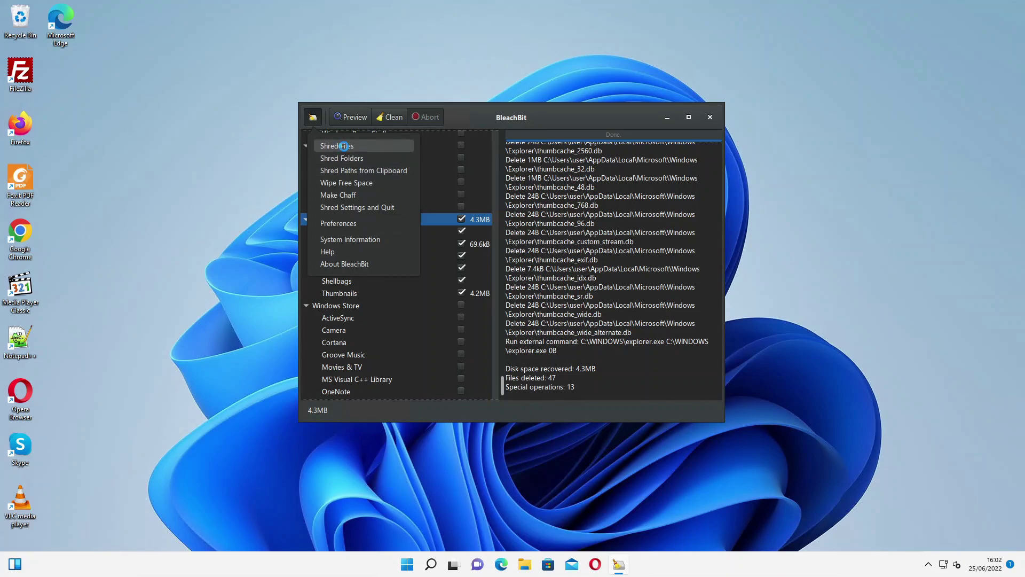
left_click(344, 147)
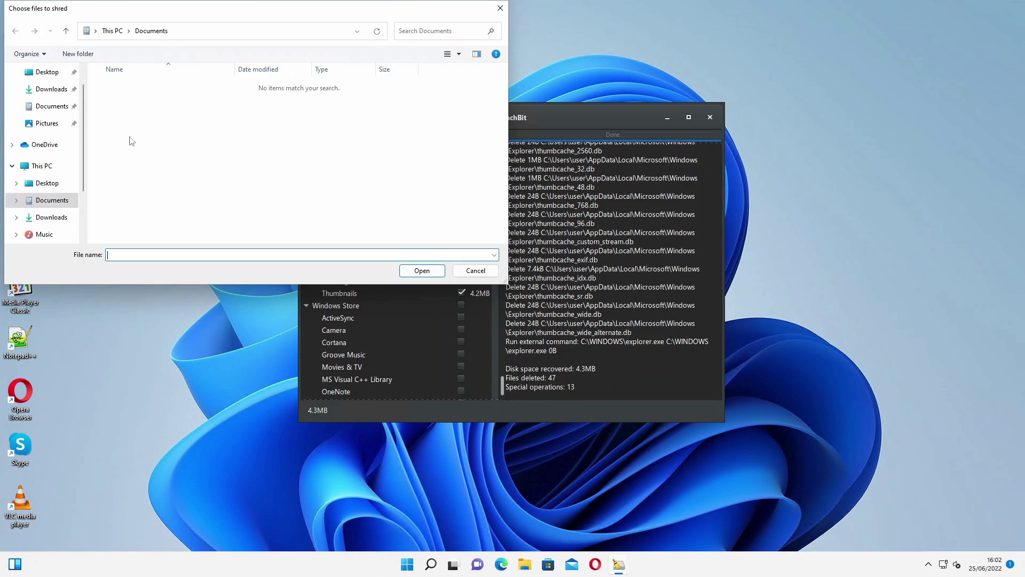
left_click(47, 91)
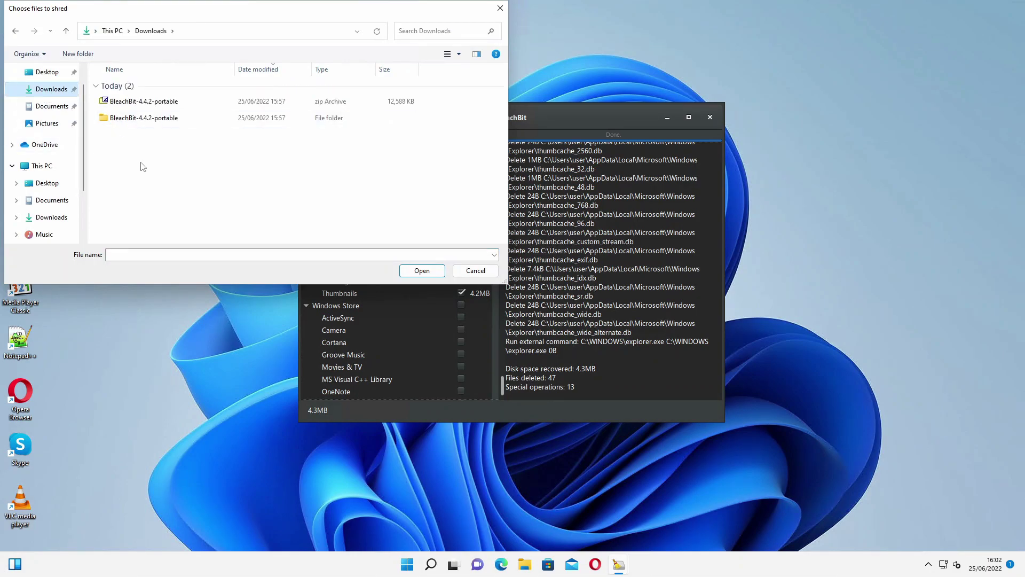
left_click(141, 106)
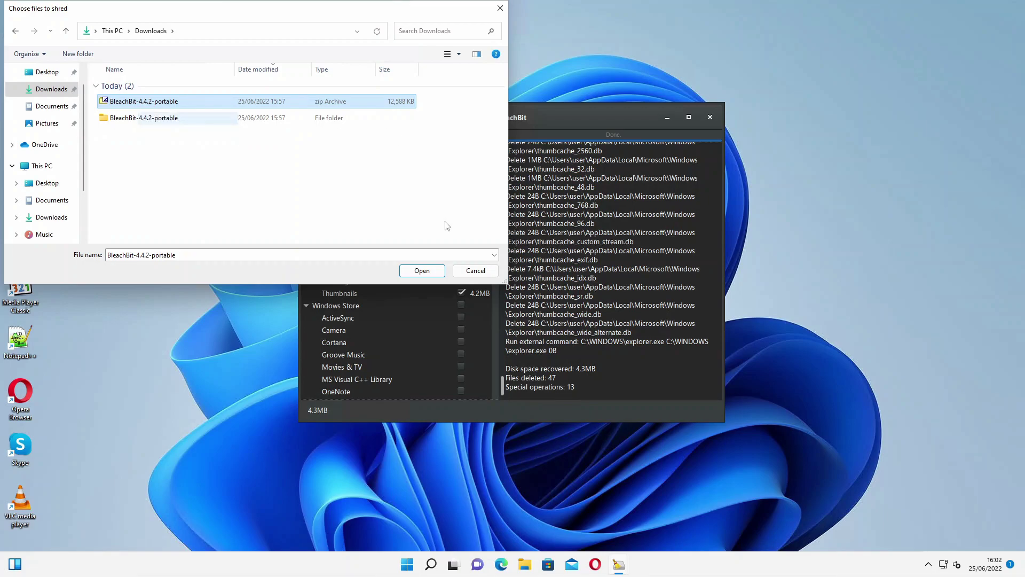
left_click(420, 272)
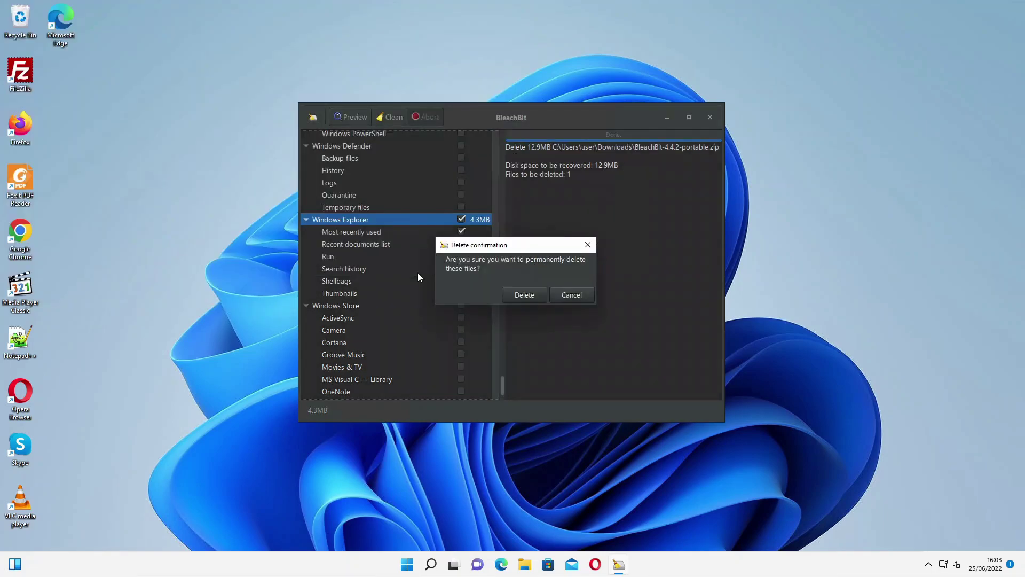
left_click(525, 295)
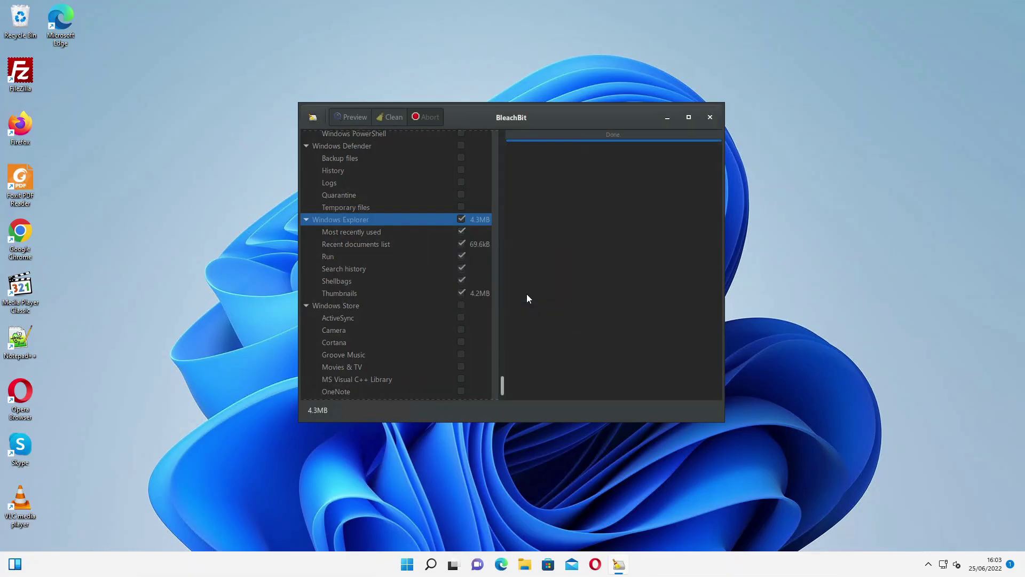